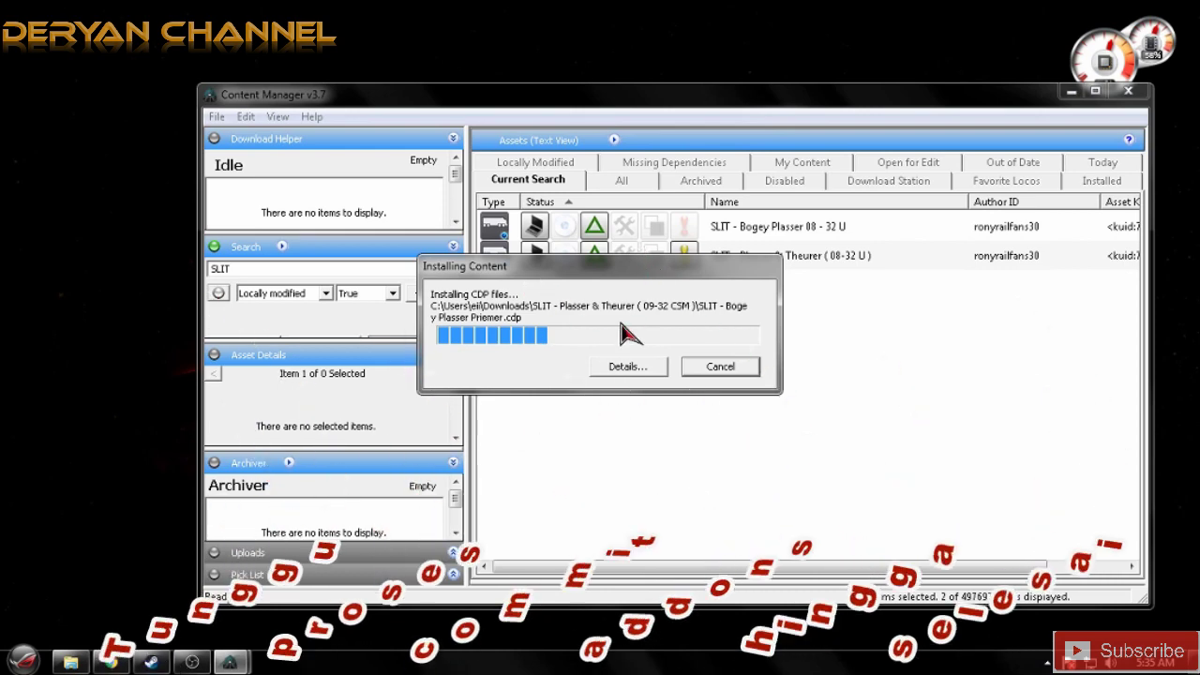
Step: Follow the details of the CDP package installation and close its report once the task is complete
{"action": "left_click", "coordinate": [626, 368]}
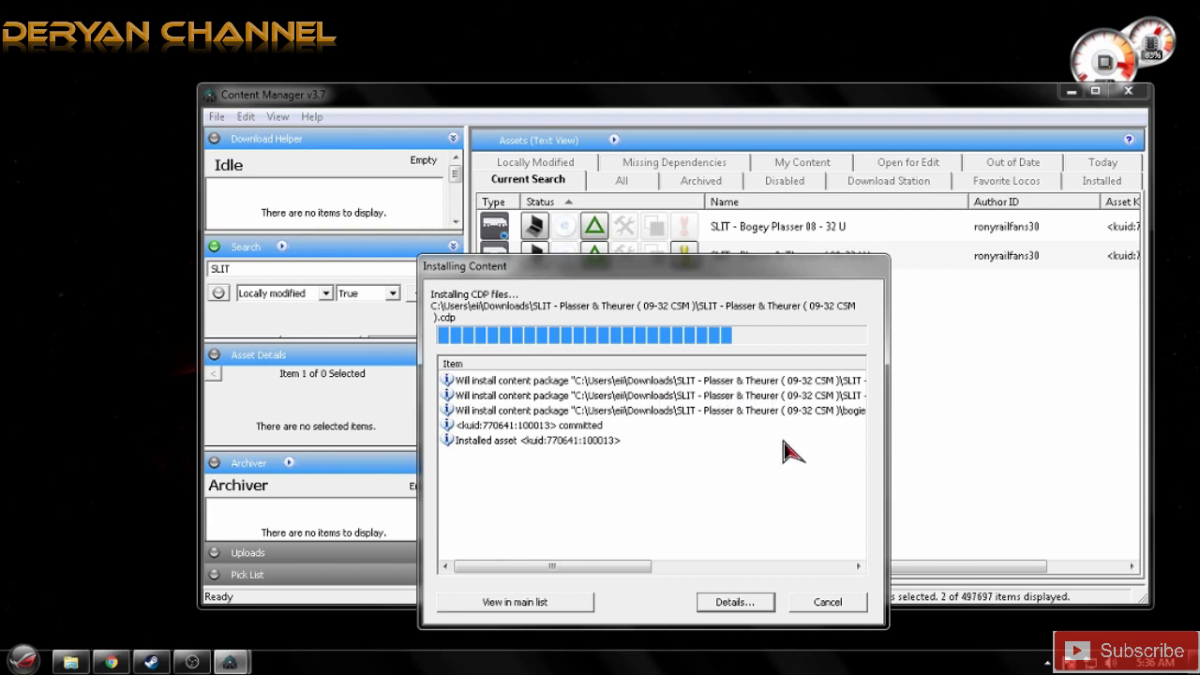
{"action": "left_click", "coordinate": [80, 661]}
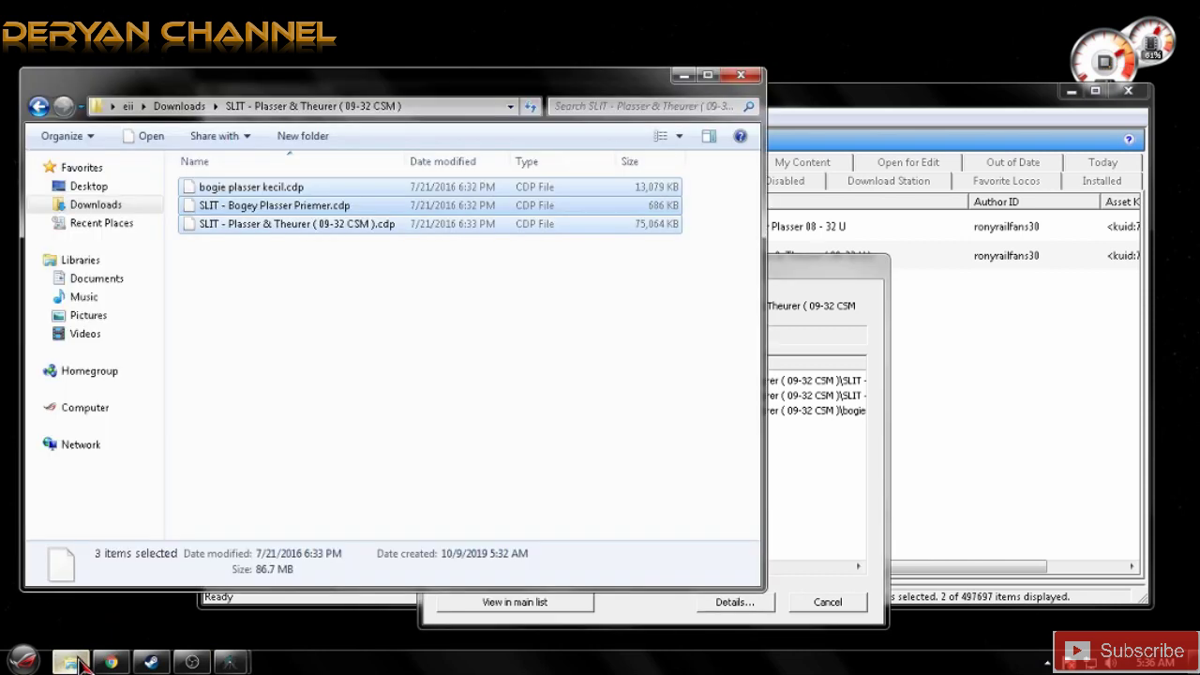
{"action": "left_click", "coordinate": [254, 402]}
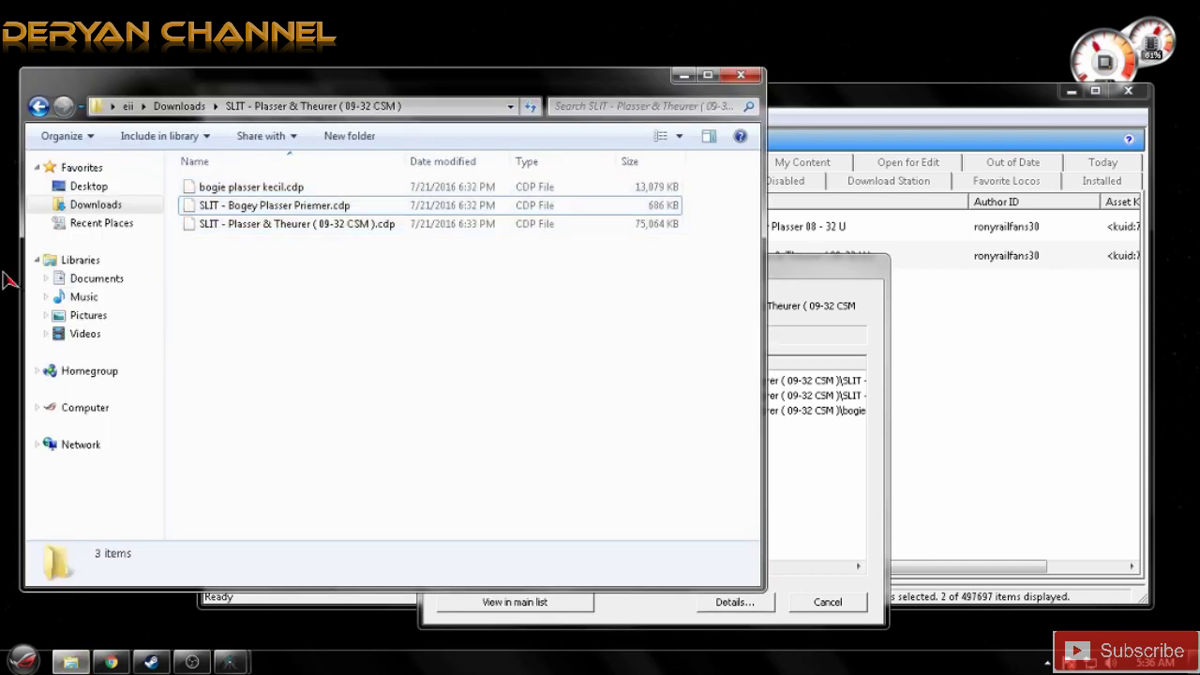
{"action": "left_click", "coordinate": [684, 75]}
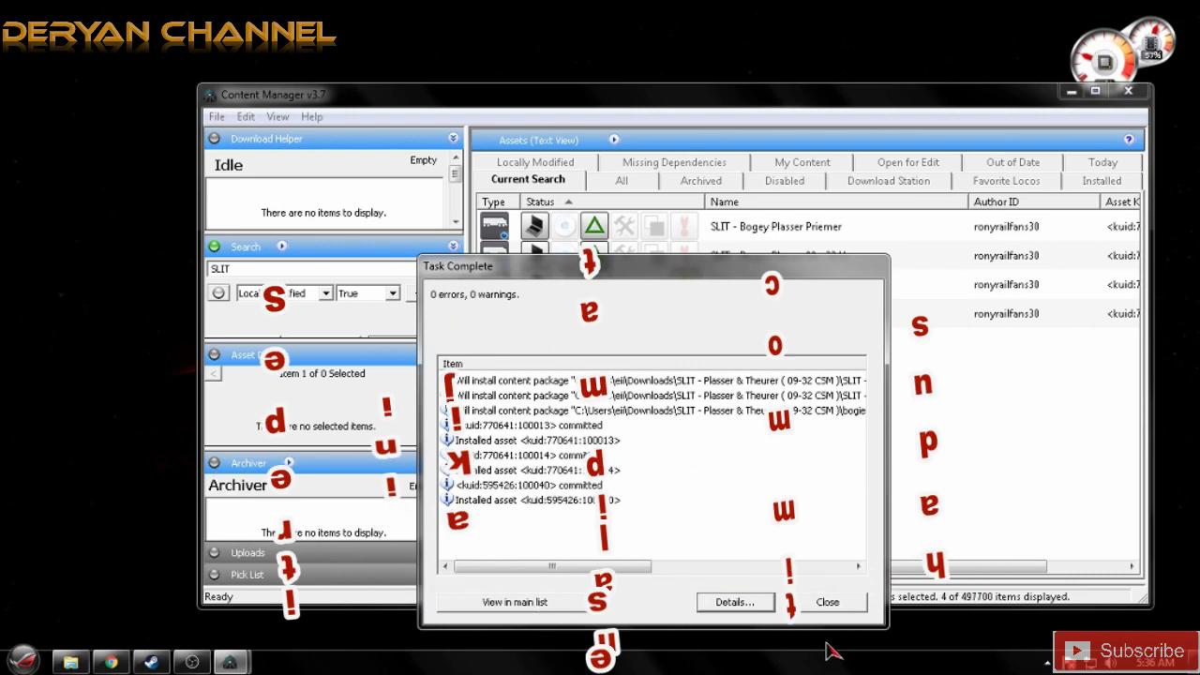
{"action": "left_click", "coordinate": [827, 602]}
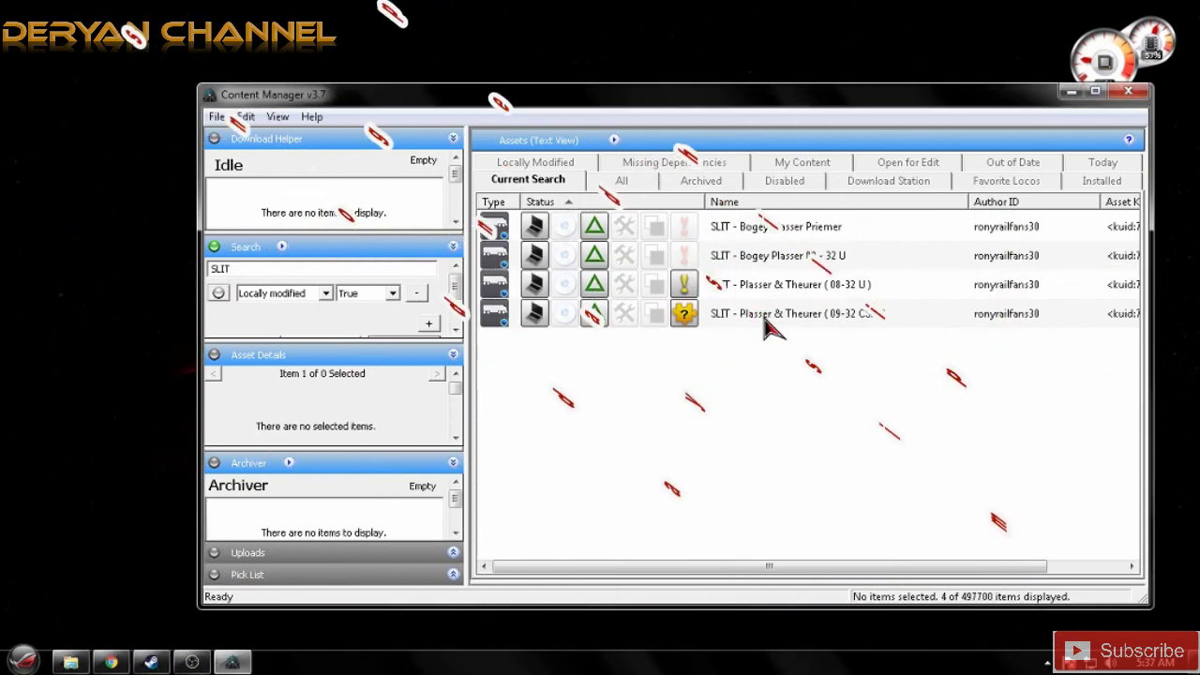
Step: Open the installed asset SLIT - Plasser & Theurer ( 09-32 CSM ) for editing in Content Creator Plus
{"action": "left_click", "coordinate": [764, 316]}
{"action": "right_click", "coordinate": [822, 314]}
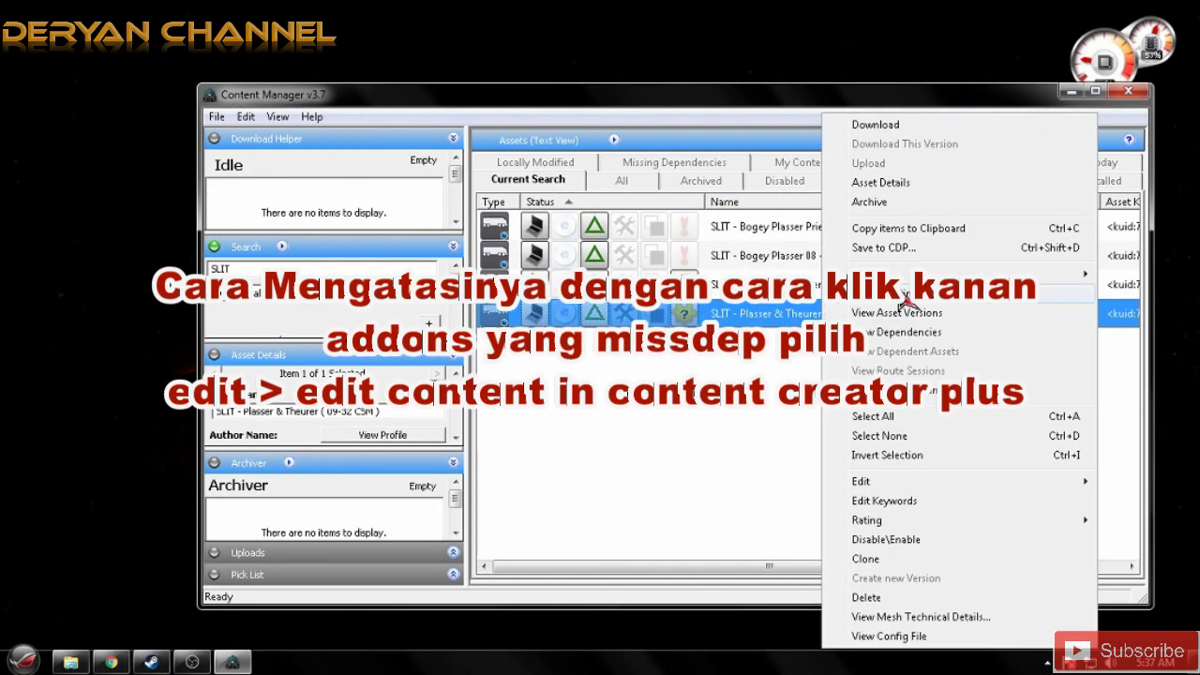
{"action": "mouse_move", "coordinate": [892, 484]}
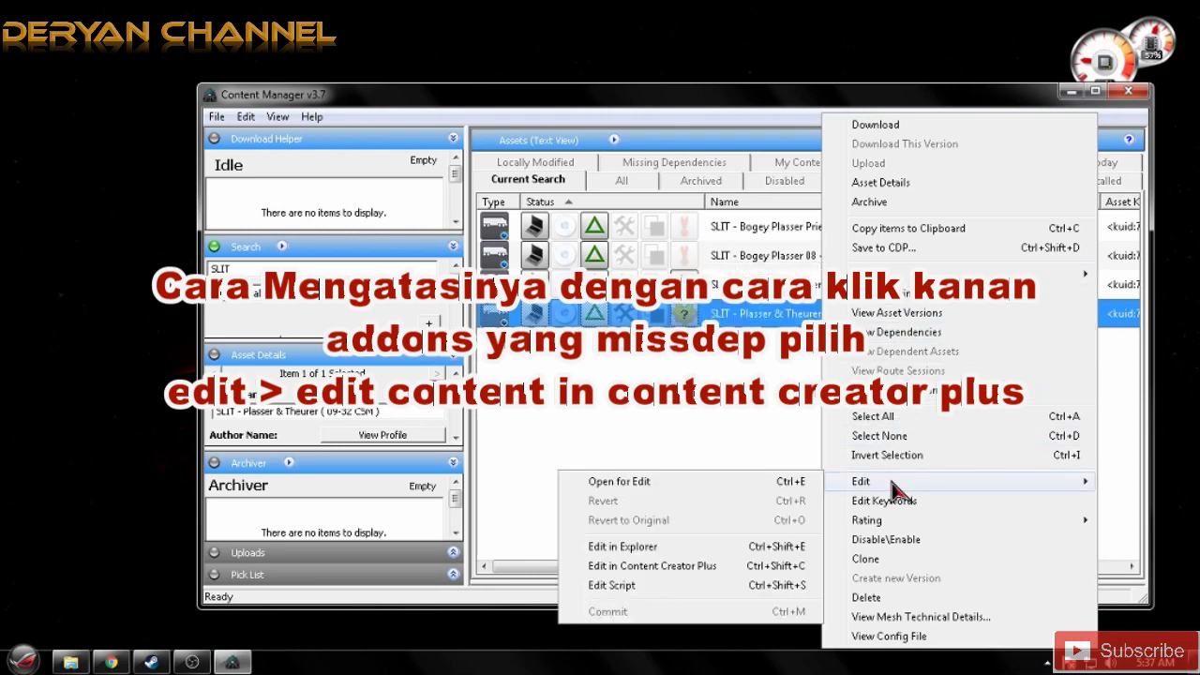
{"action": "left_click", "coordinate": [698, 566]}
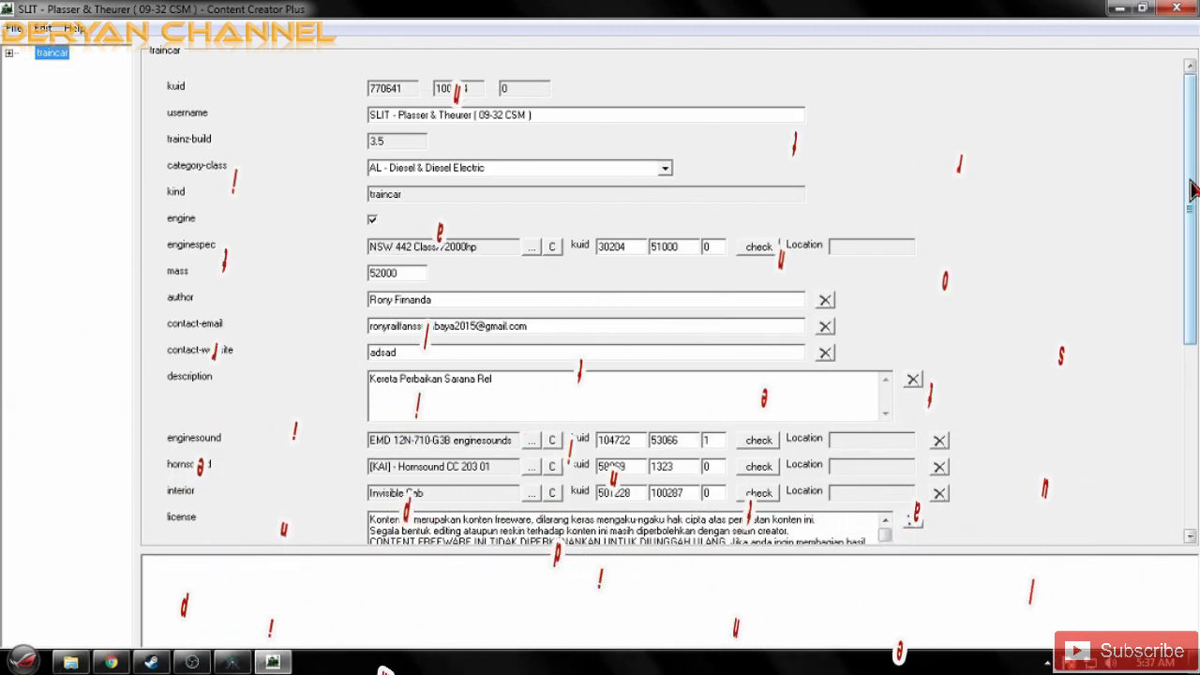
Step: Find the horn sounds matching "pla" and set the traincar's hornsound to S35 Plasser & Theurer MTT 3
{"action": "left_click_drag", "start_coordinate": [1192, 205], "coordinate": [1195, 402]}
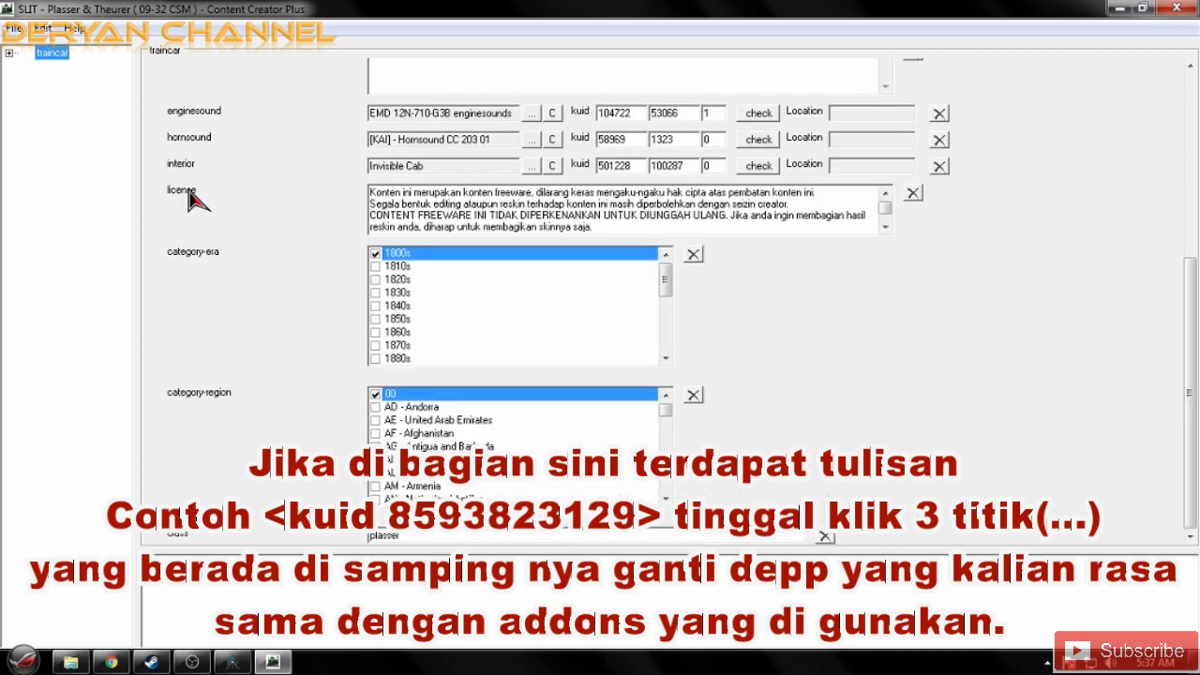
{"action": "left_click", "coordinate": [8, 53]}
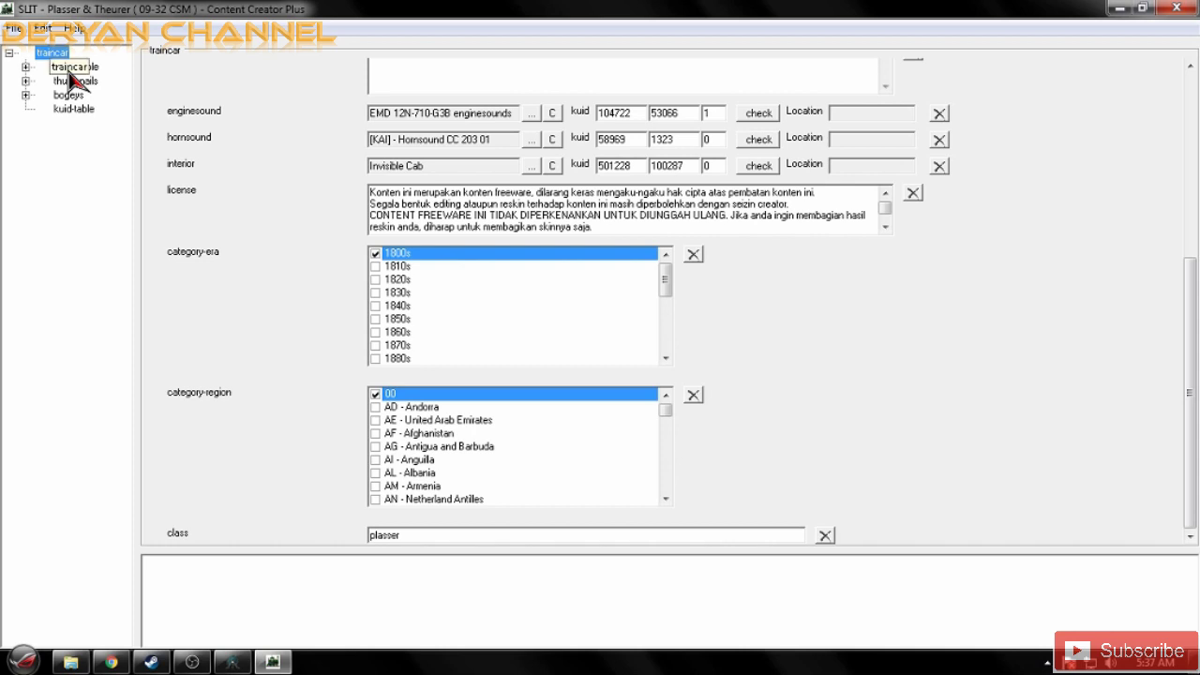
{"action": "left_click", "coordinate": [531, 140]}
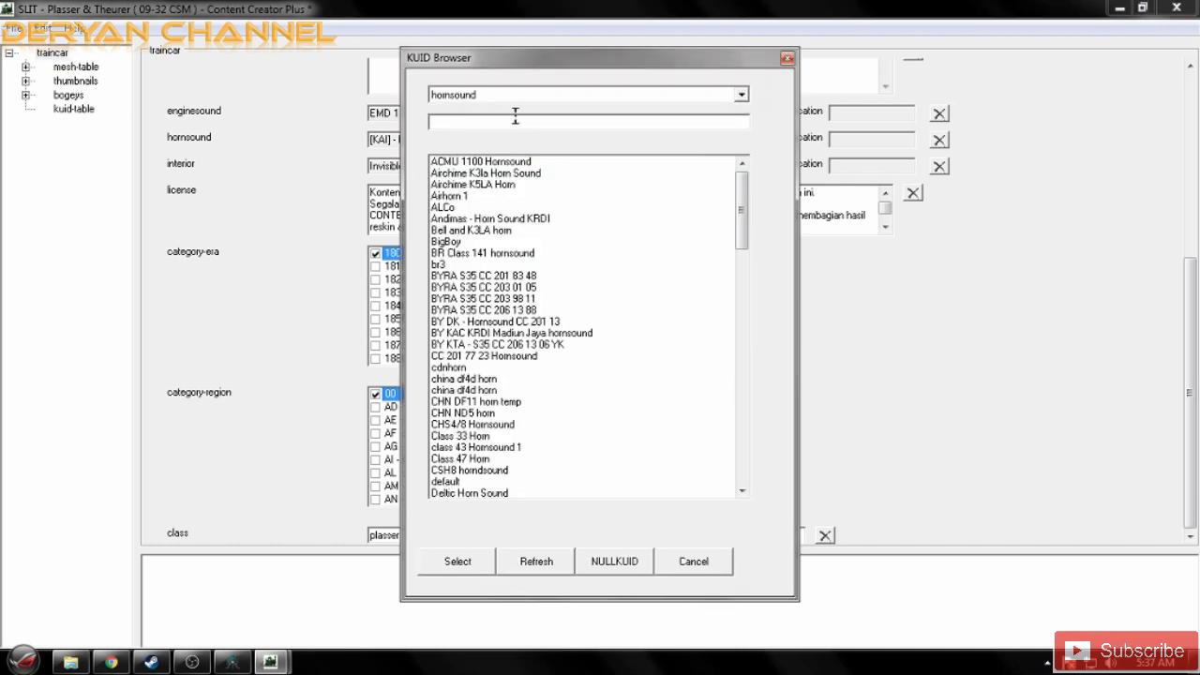
{"action": "left_click", "coordinate": [595, 335]}
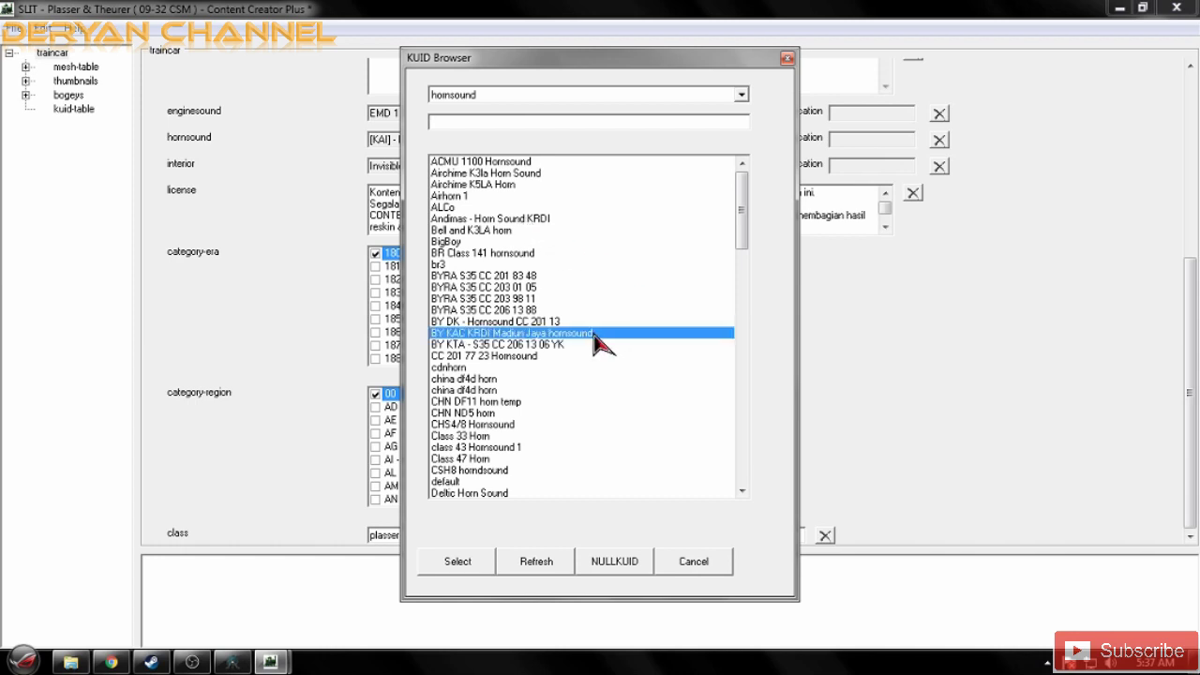
{"action": "left_click", "coordinate": [554, 119]}
{"action": "type", "text": "pla"}
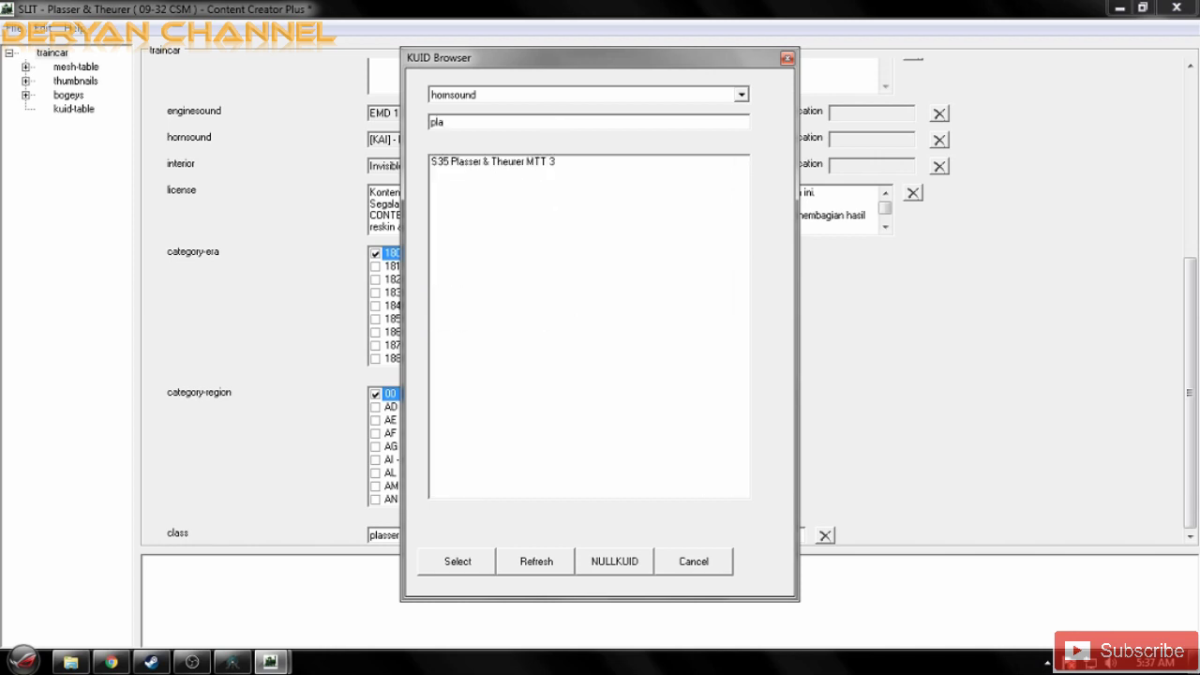
{"action": "left_click", "coordinate": [543, 163]}
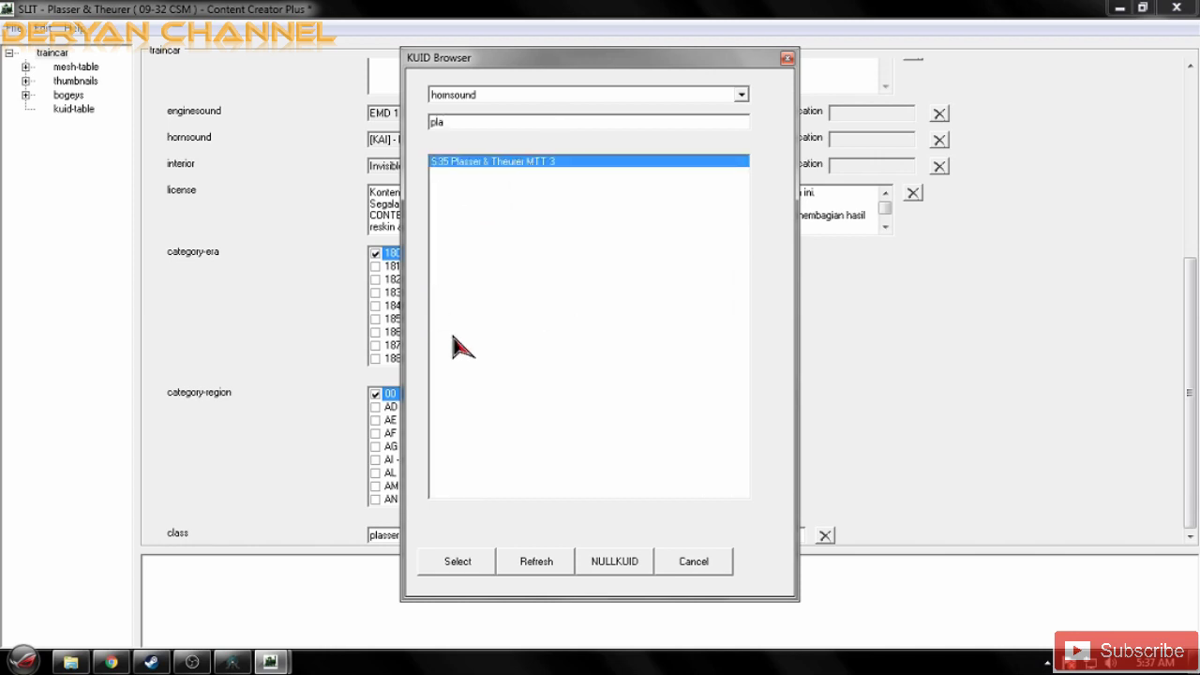
{"action": "left_click", "coordinate": [458, 561]}
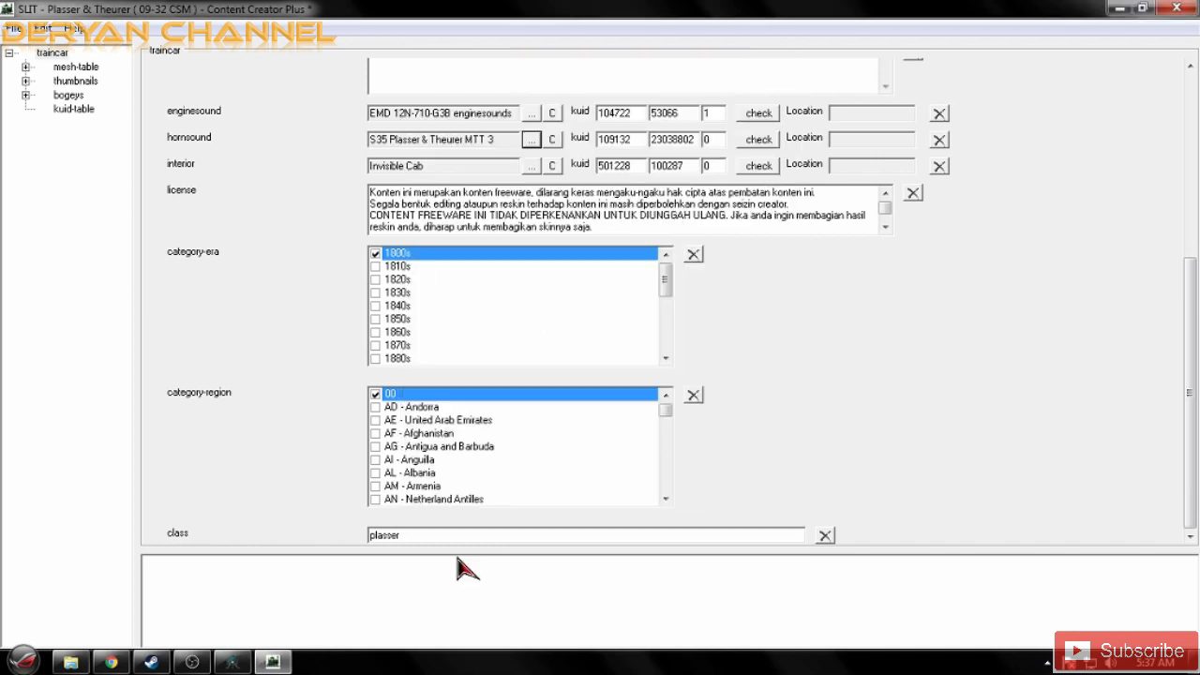
Step: Examine the traincar's bogey entries for unresolved kuid references, including bogey-front, bogey-rear and bogey-back
{"action": "left_click", "coordinate": [26, 95]}
{"action": "left_click", "coordinate": [86, 110]}
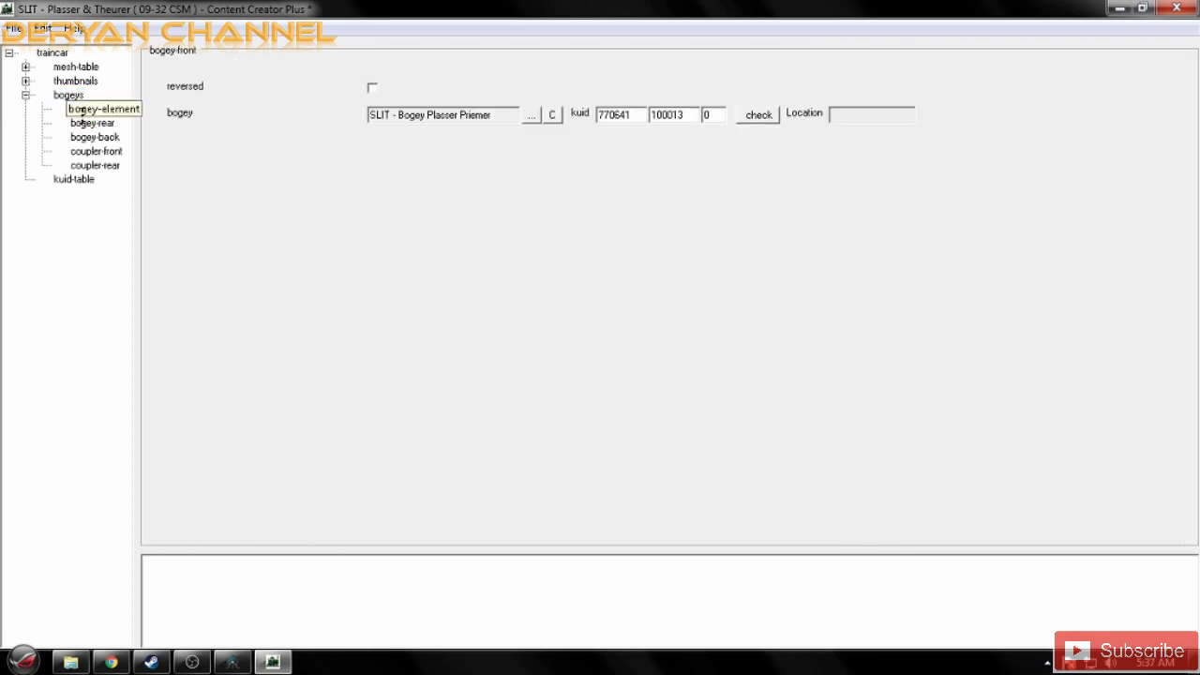
{"action": "left_click", "coordinate": [87, 122]}
{"action": "left_click", "coordinate": [85, 137]}
{"action": "left_click", "coordinate": [82, 151]}
{"action": "left_click", "coordinate": [80, 125]}
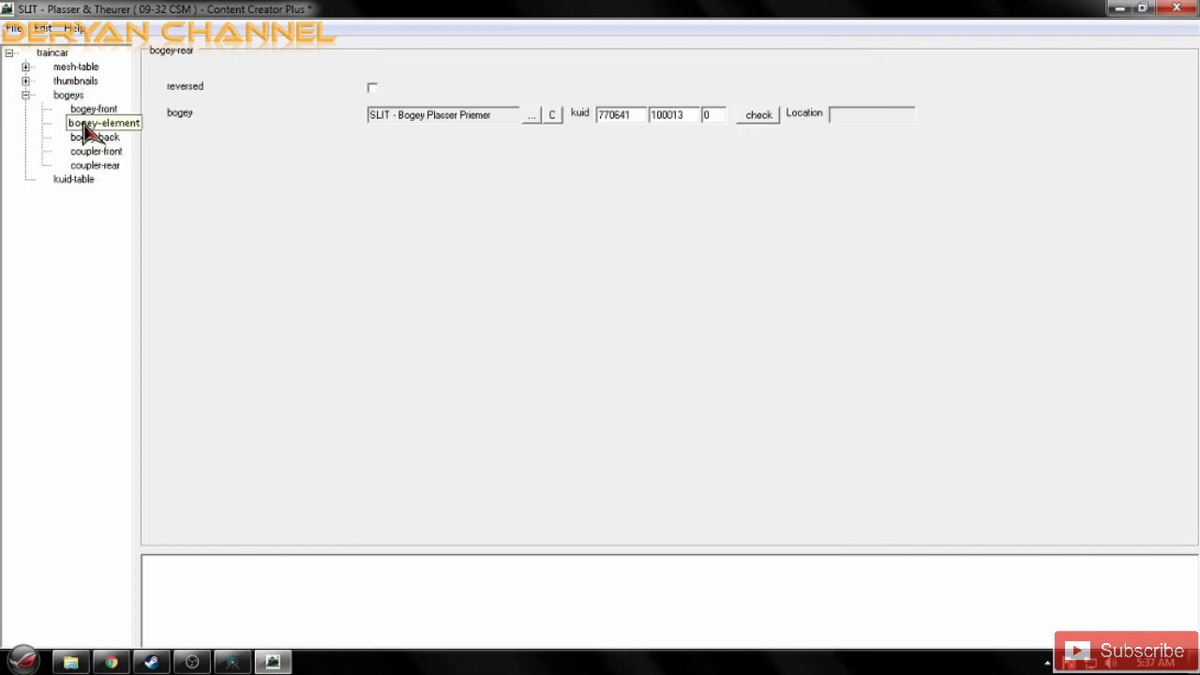
{"action": "left_click", "coordinate": [82, 139]}
{"action": "left_click", "coordinate": [84, 126]}
{"action": "left_click", "coordinate": [73, 96]}
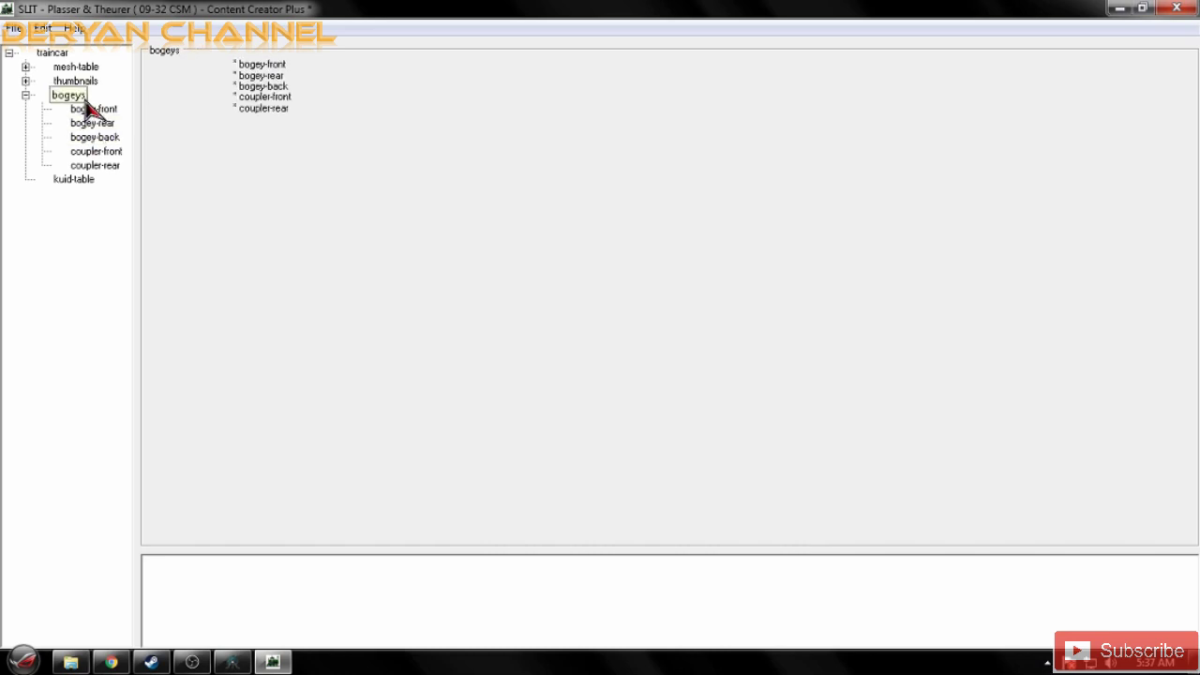
{"action": "left_click", "coordinate": [89, 110]}
Step: Delete the unresolved entries 2, 4 and html from the asset's kuid-table
{"action": "left_click", "coordinate": [80, 180]}
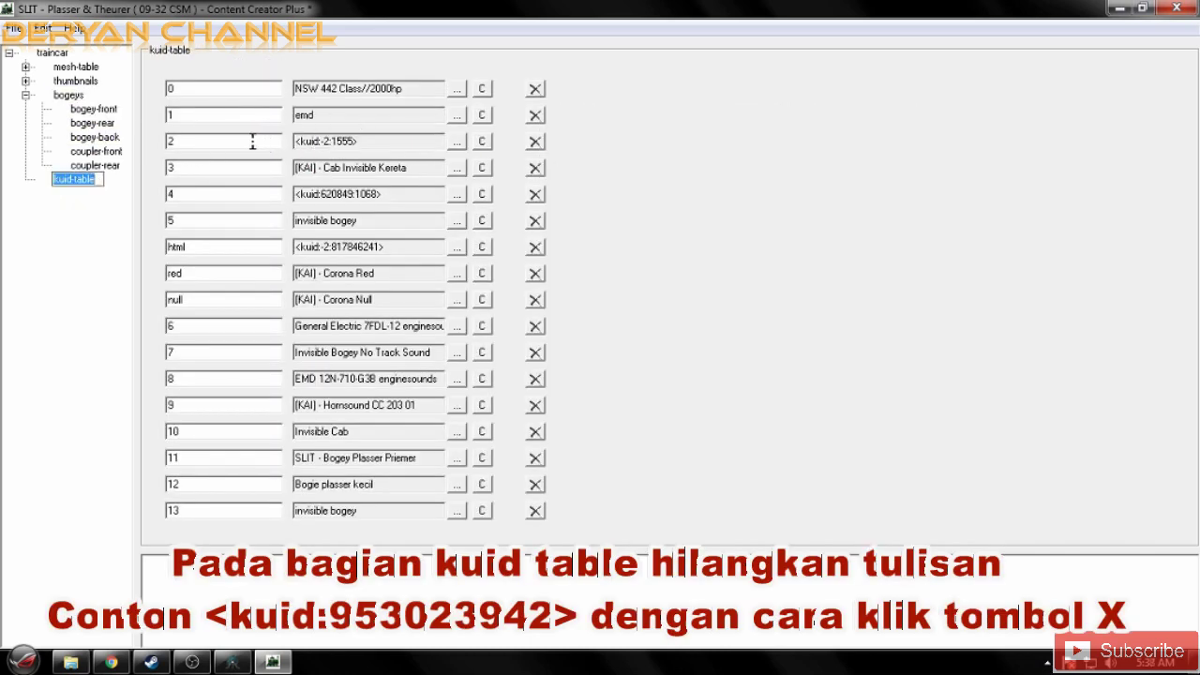
{"action": "left_click_drag", "start_coordinate": [363, 141], "coordinate": [288, 146]}
{"action": "left_click", "coordinate": [302, 136]}
{"action": "left_click", "coordinate": [400, 145]}
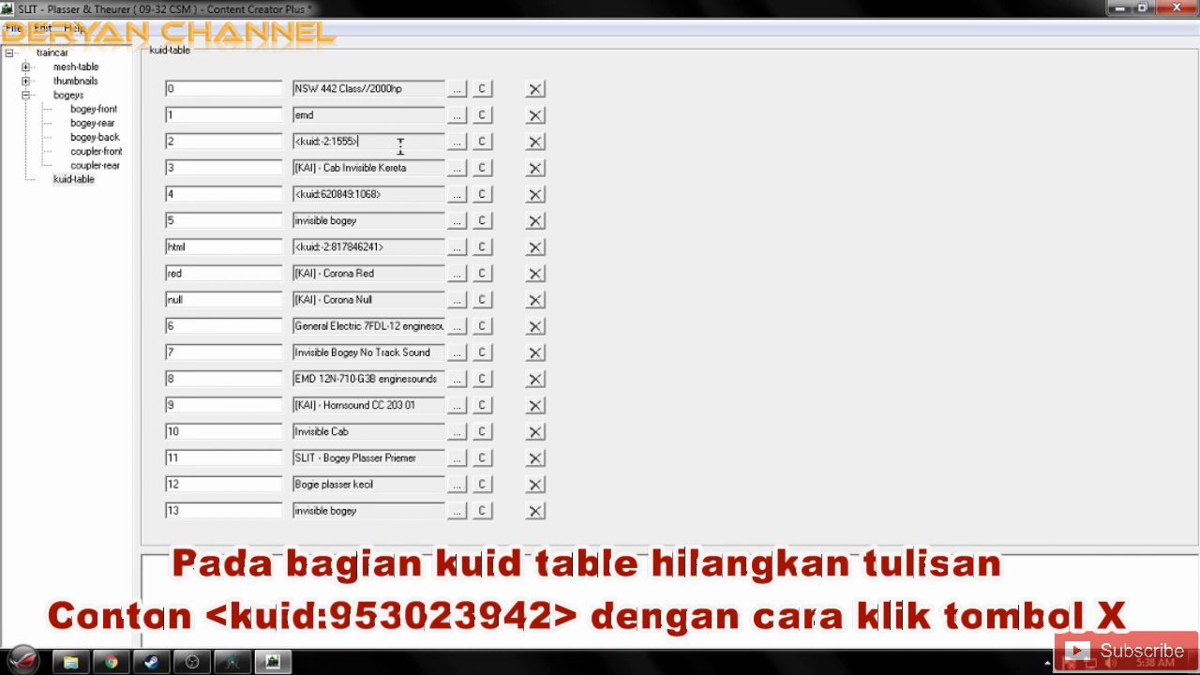
{"action": "left_click", "coordinate": [534, 141]}
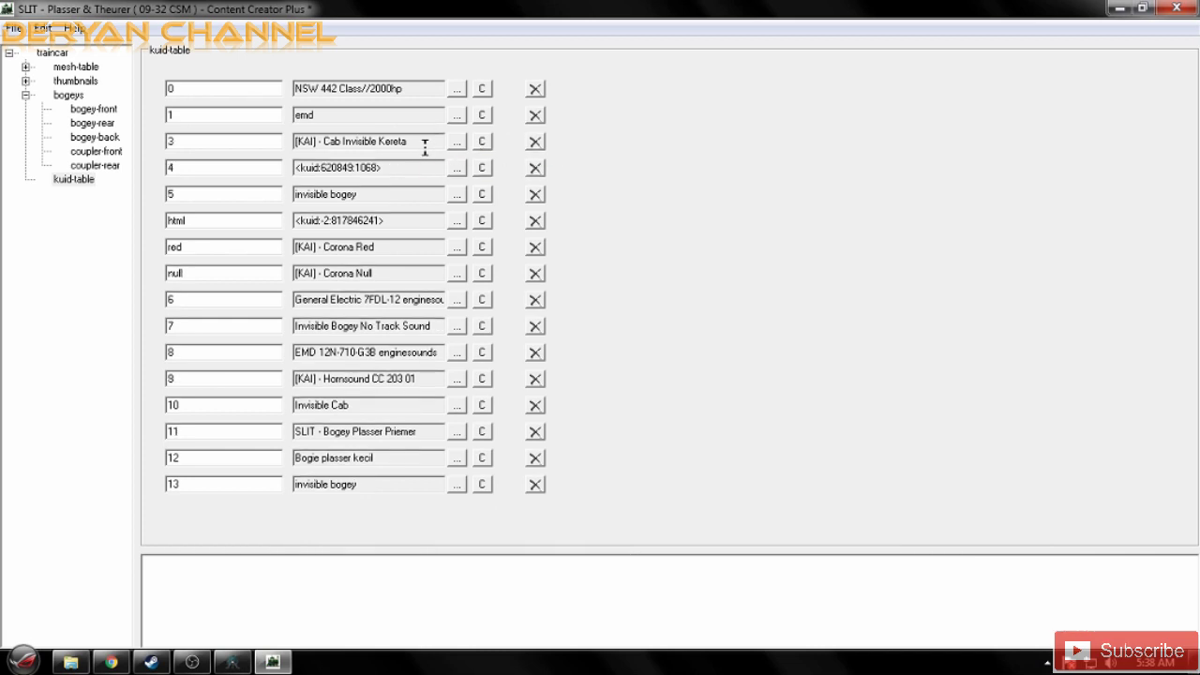
{"action": "left_click_drag", "start_coordinate": [417, 167], "coordinate": [383, 166]}
{"action": "left_click", "coordinate": [536, 169]}
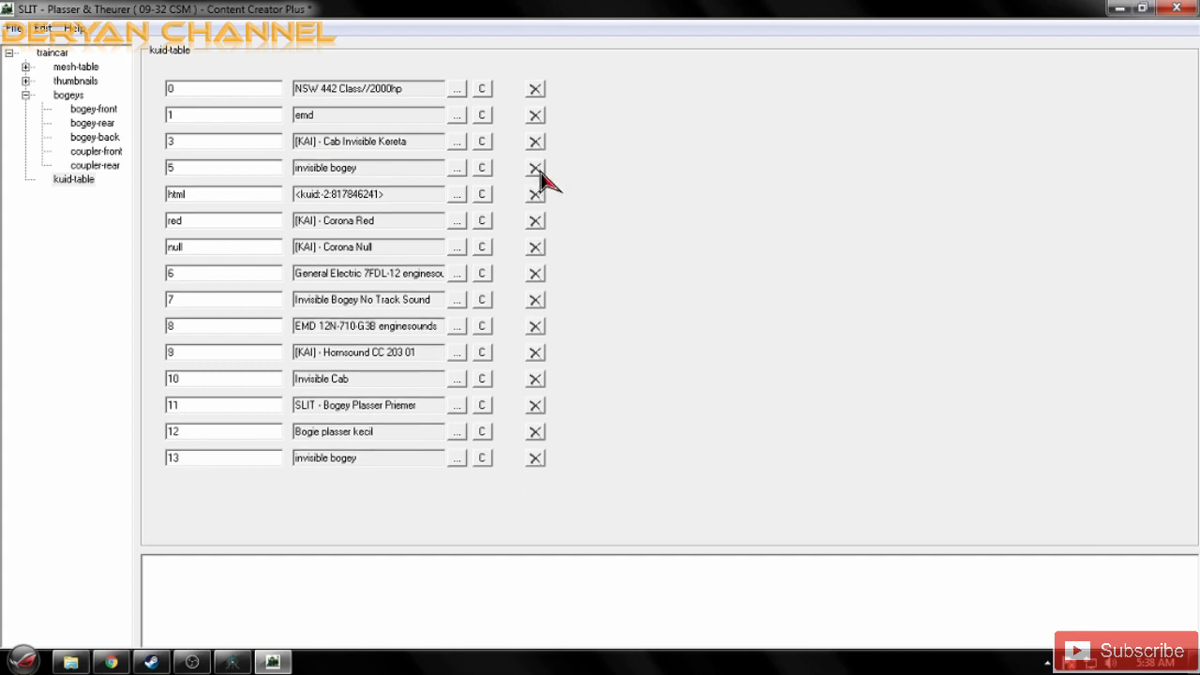
{"action": "left_click", "coordinate": [536, 195]}
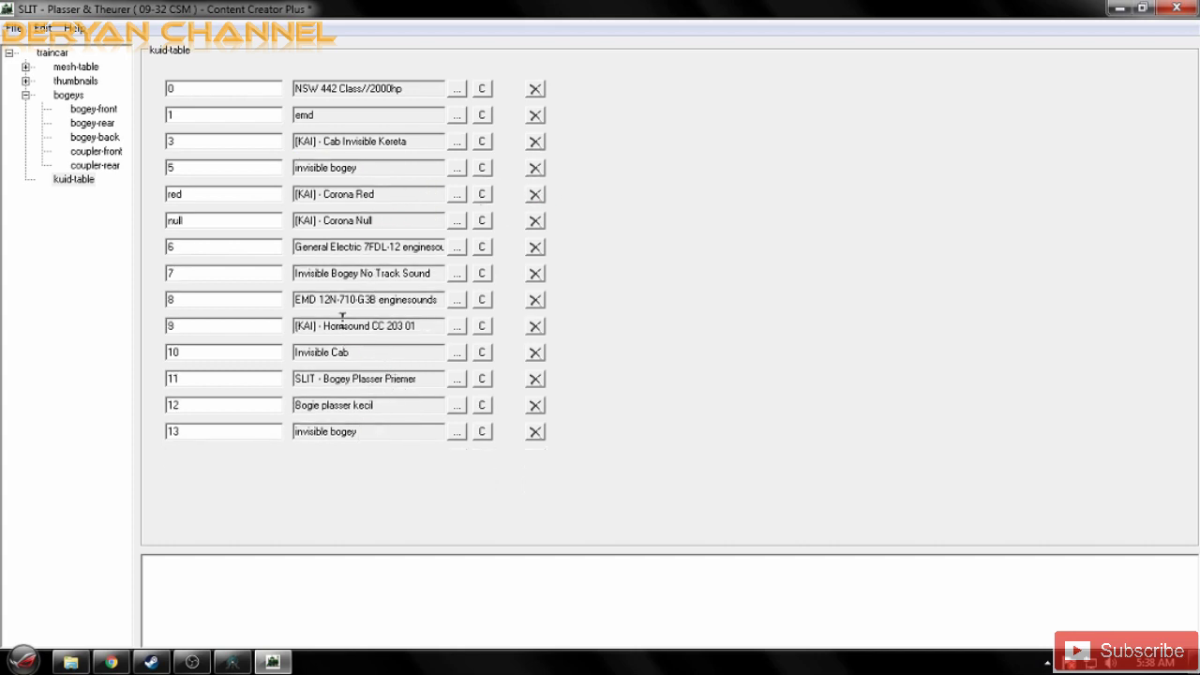
Step: Inspect the coupler-front, thumbnail and default mesh entries, viewing the train model up close
{"action": "left_click", "coordinate": [92, 152]}
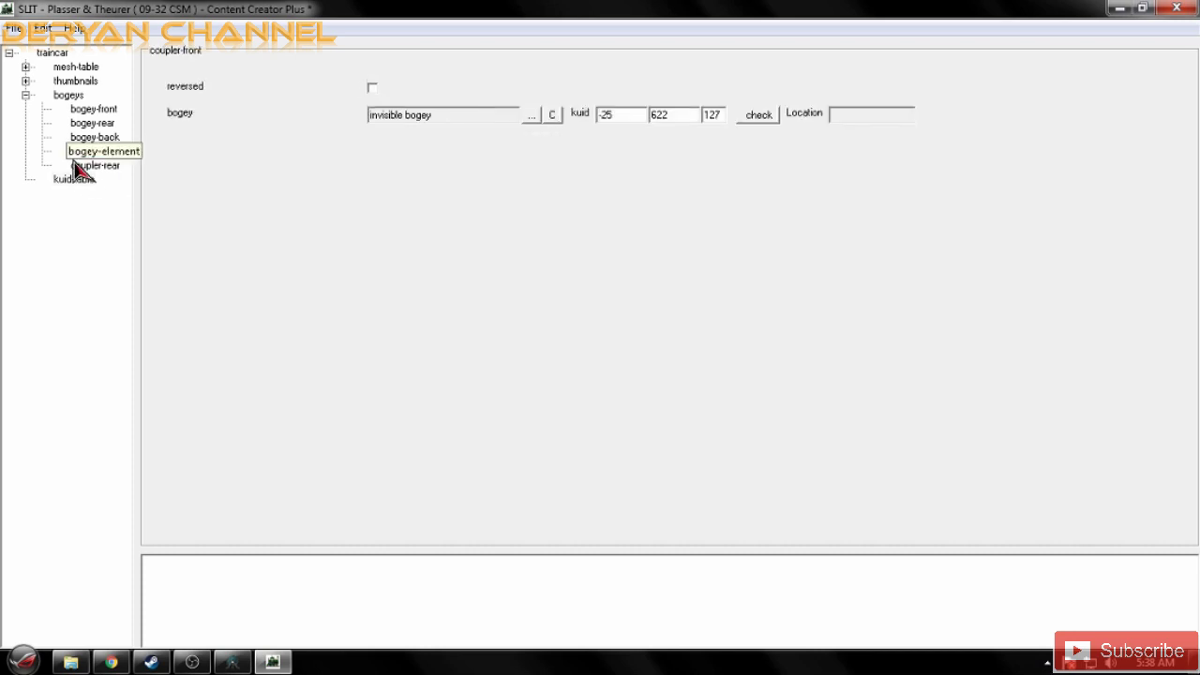
{"action": "left_click", "coordinate": [68, 95]}
{"action": "left_click", "coordinate": [73, 81]}
{"action": "left_click", "coordinate": [67, 95]}
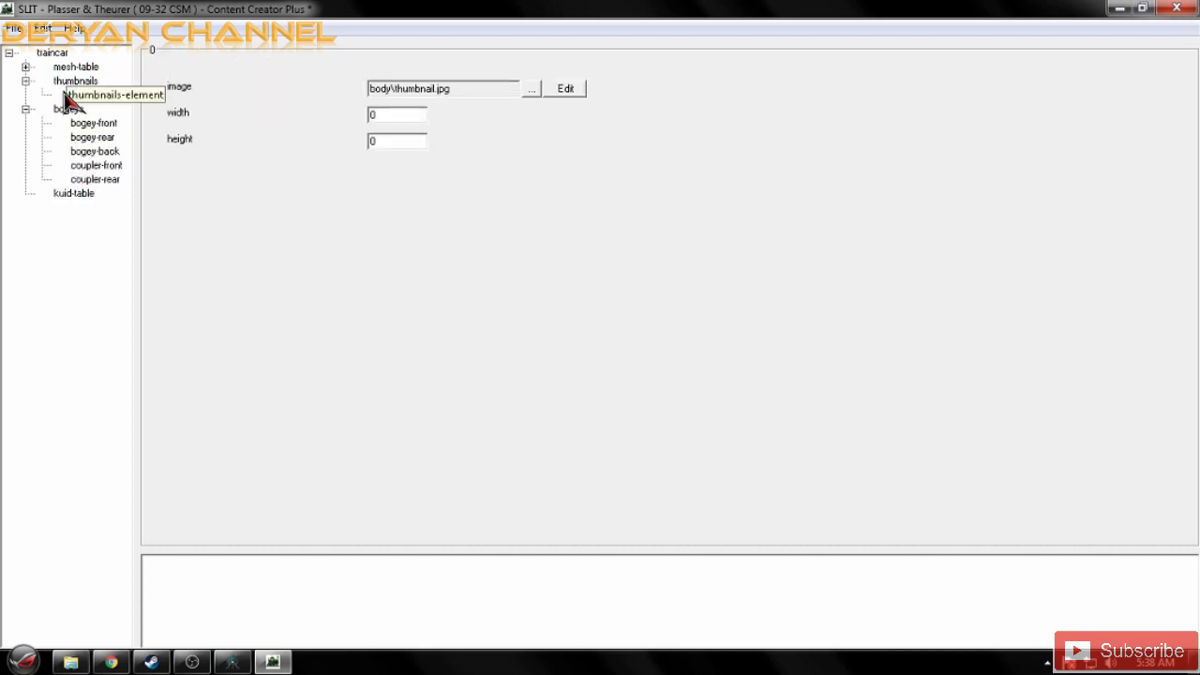
{"action": "left_click", "coordinate": [73, 68]}
{"action": "left_click", "coordinate": [83, 82]}
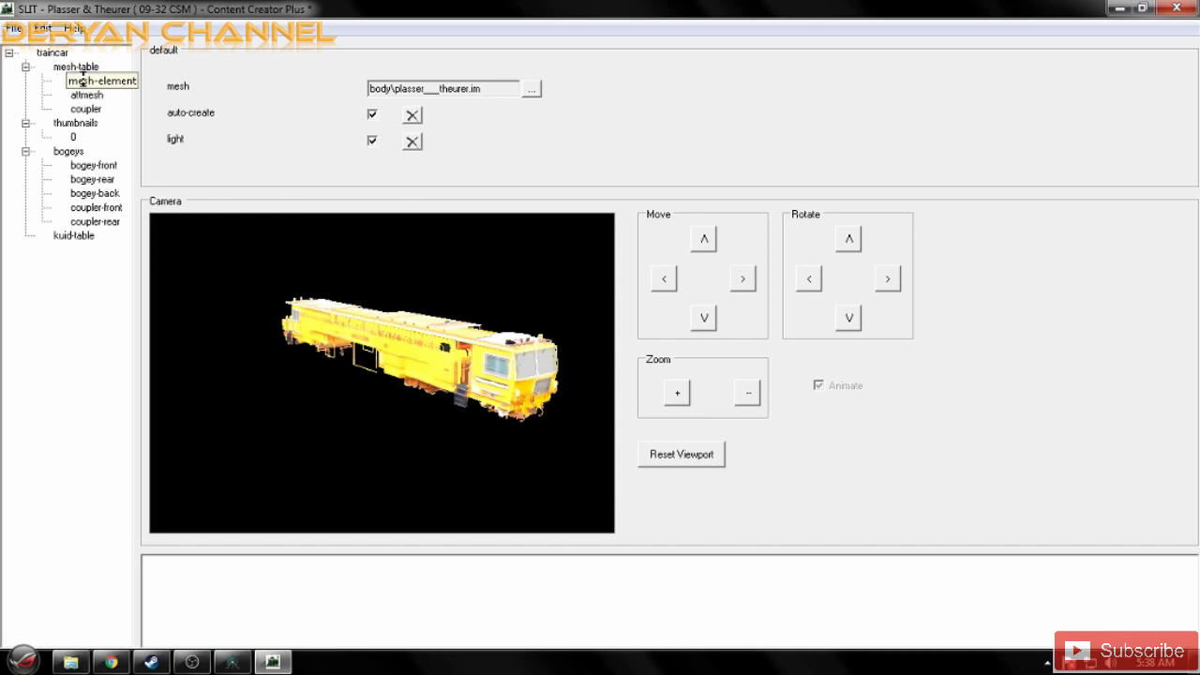
{"action": "left_click", "coordinate": [676, 394]}
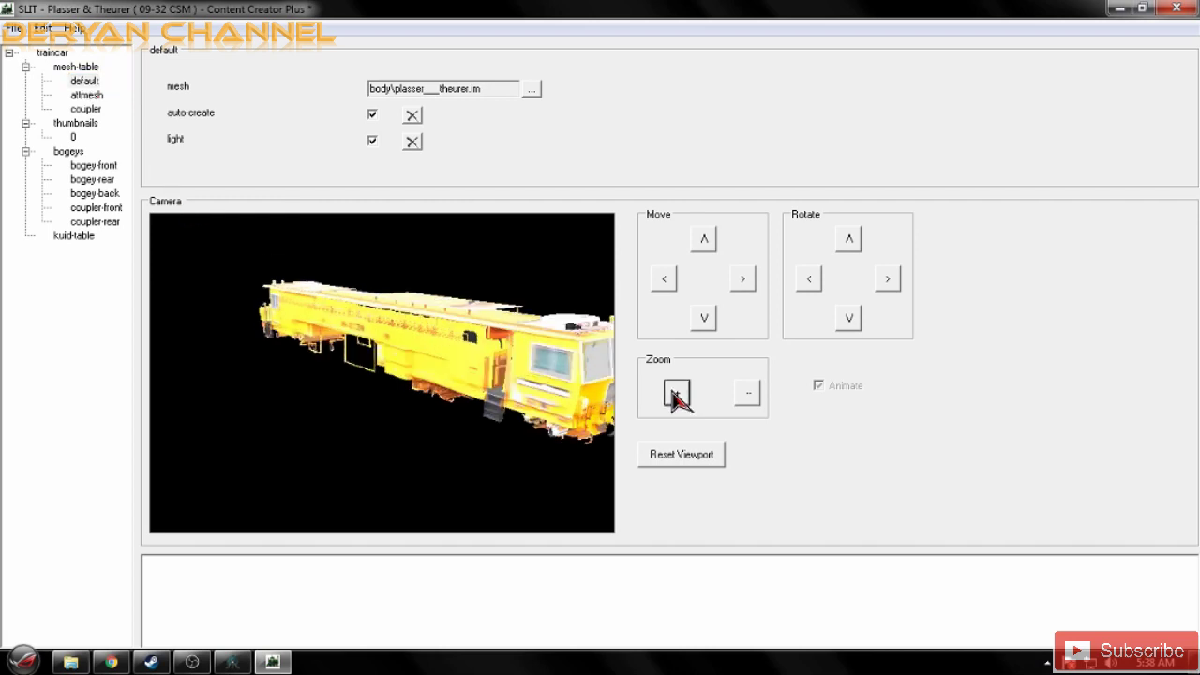
{"action": "mouse_move", "coordinate": [424, 315]}
{"action": "left_mouse_down"}
{"action": "mouse_move", "coordinate": [388, 308]}
{"action": "mouse_move", "coordinate": [404, 306]}
{"action": "mouse_move", "coordinate": [413, 322]}
{"action": "left_mouse_up"}
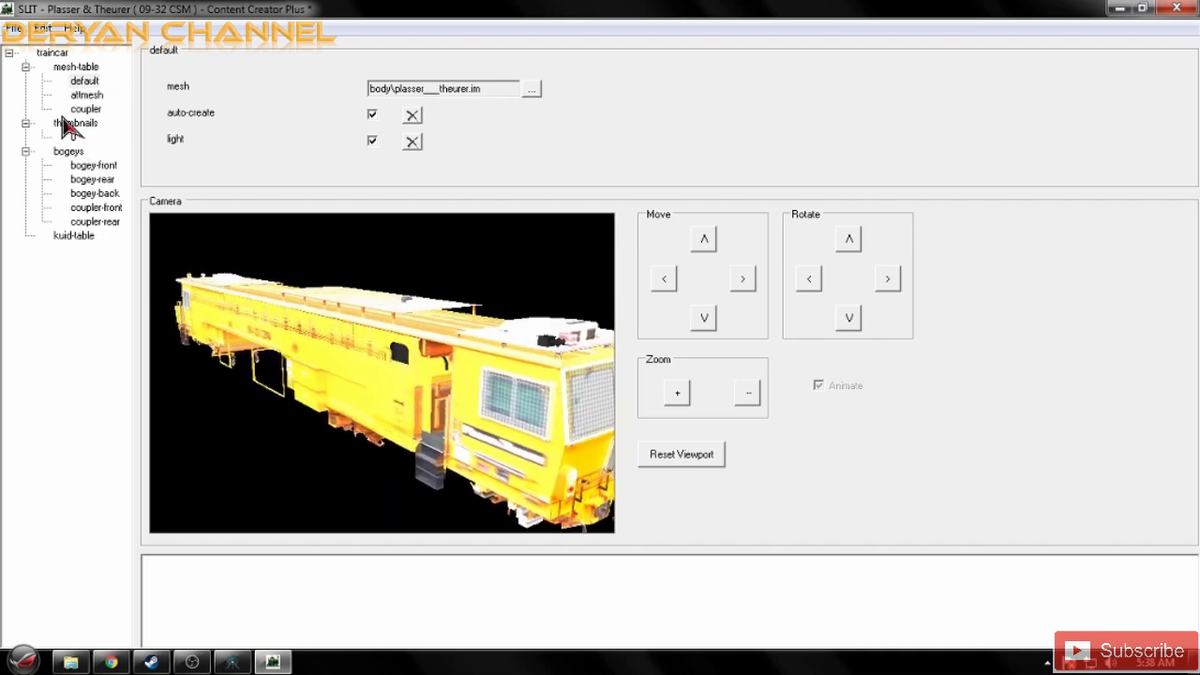
Step: Save the edited traincar config file and close Content Creator Plus
{"action": "left_click", "coordinate": [58, 53]}
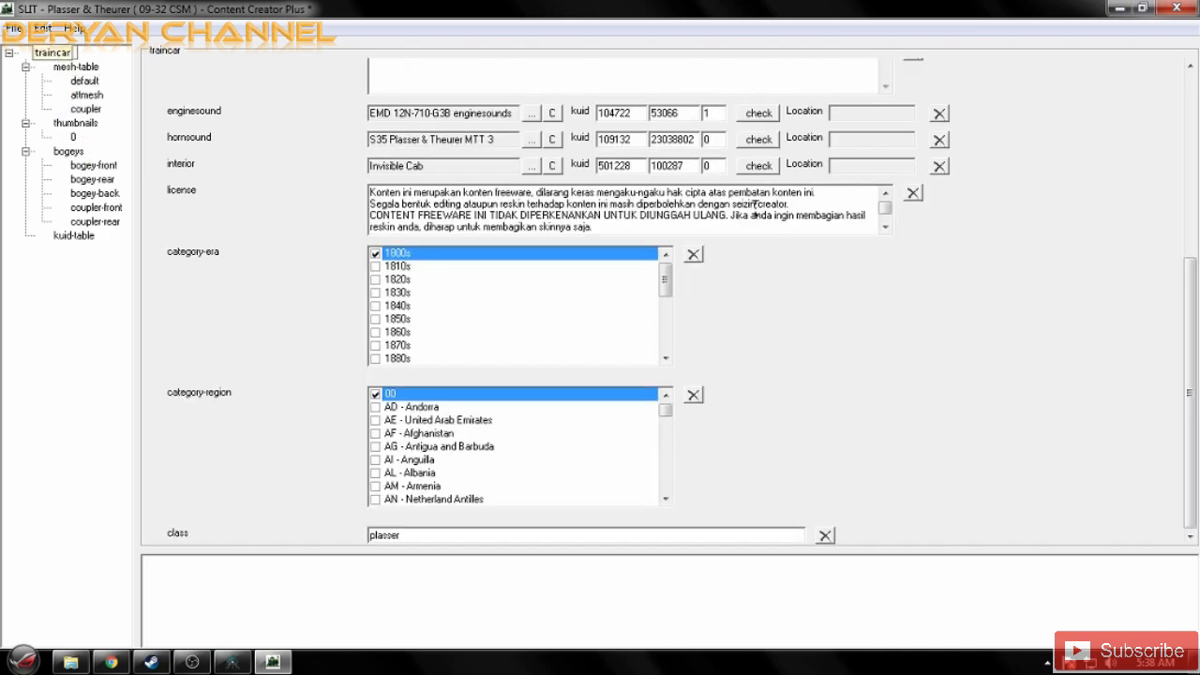
{"action": "left_click", "coordinate": [63, 53]}
{"action": "left_click", "coordinate": [17, 32]}
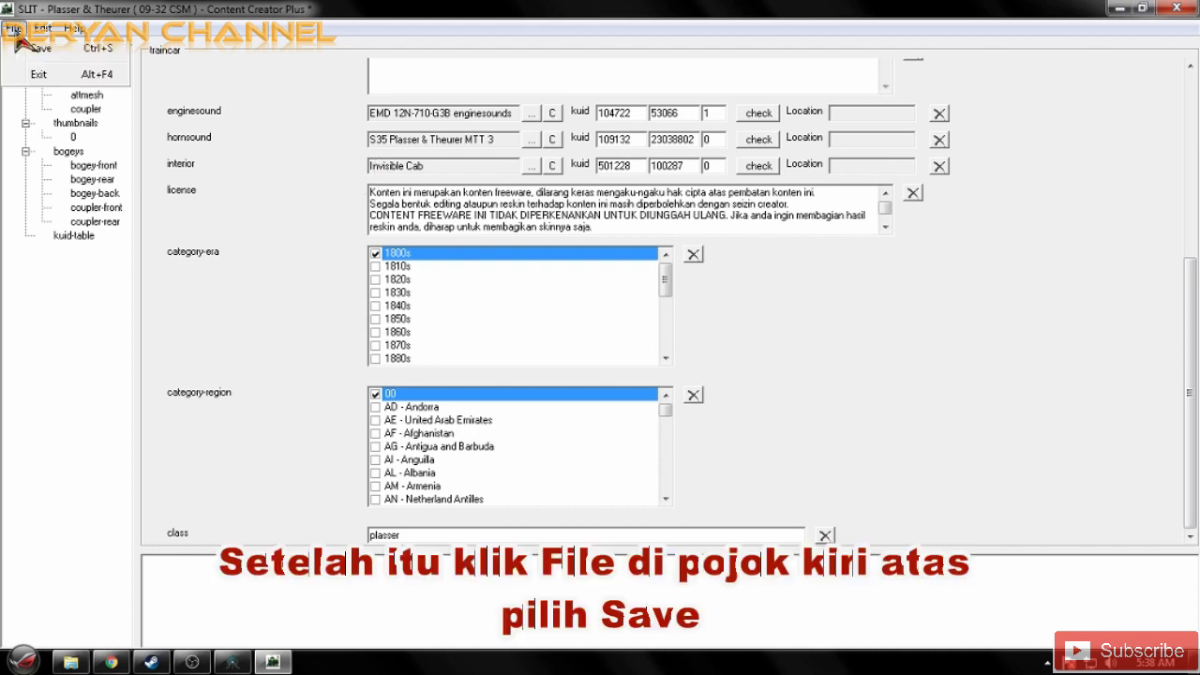
{"action": "left_click", "coordinate": [24, 60]}
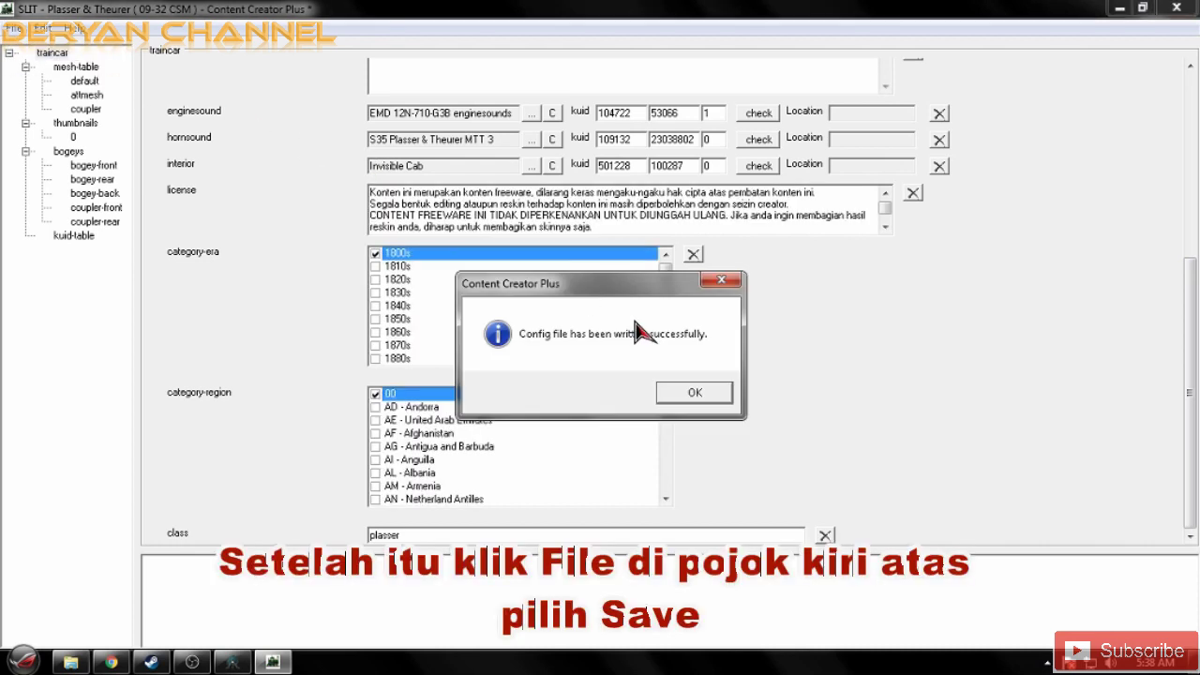
{"action": "left_click", "coordinate": [701, 398]}
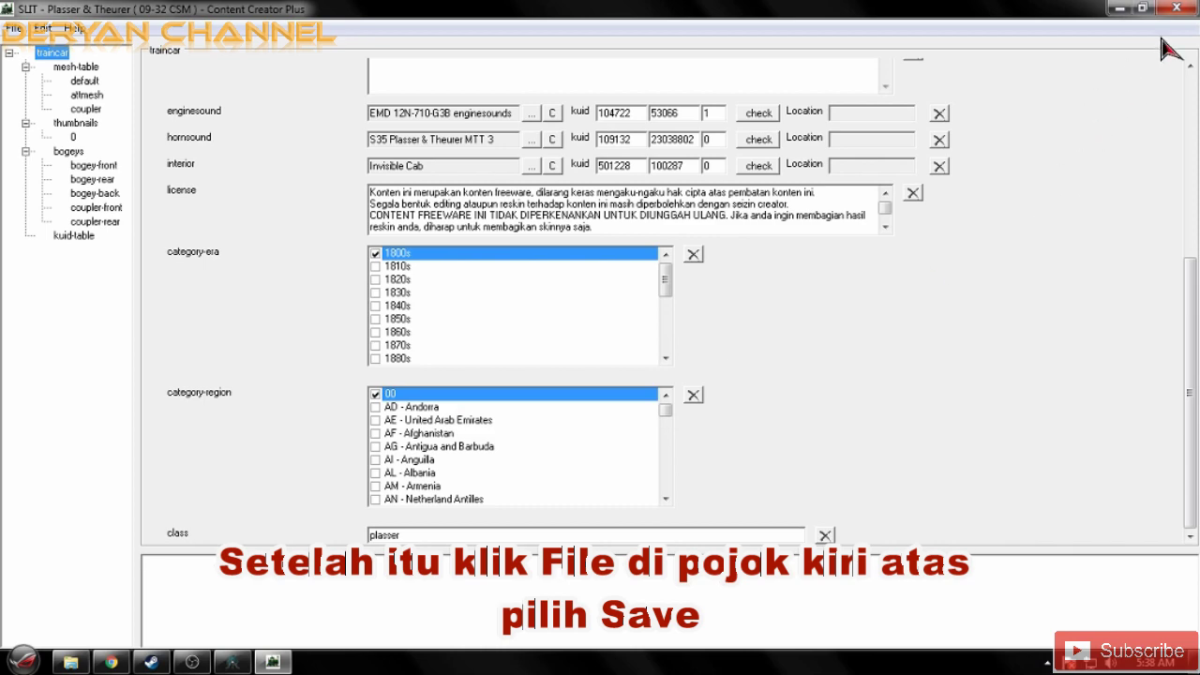
{"action": "left_click", "coordinate": [1172, 8]}
Step: Commit the edited asset SLIT - Plasser & Theurer ( 09-32 CSM ) in Content Manager and show the commit details
{"action": "right_click", "coordinate": [763, 315]}
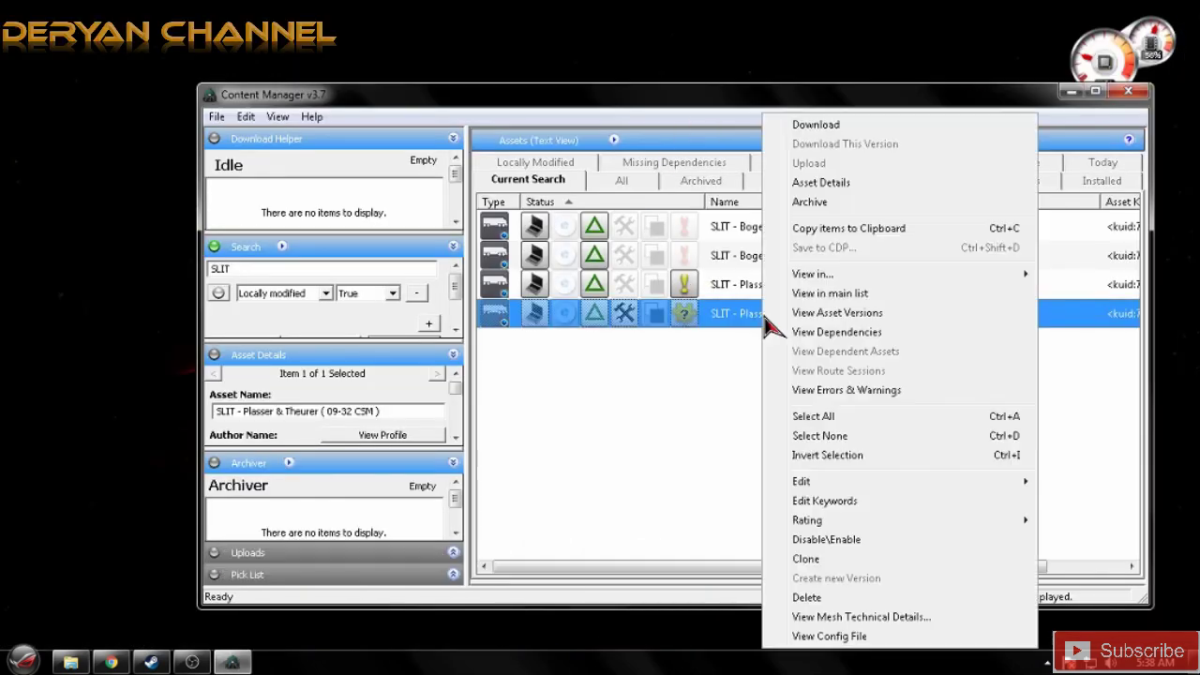
{"action": "mouse_move", "coordinate": [806, 486]}
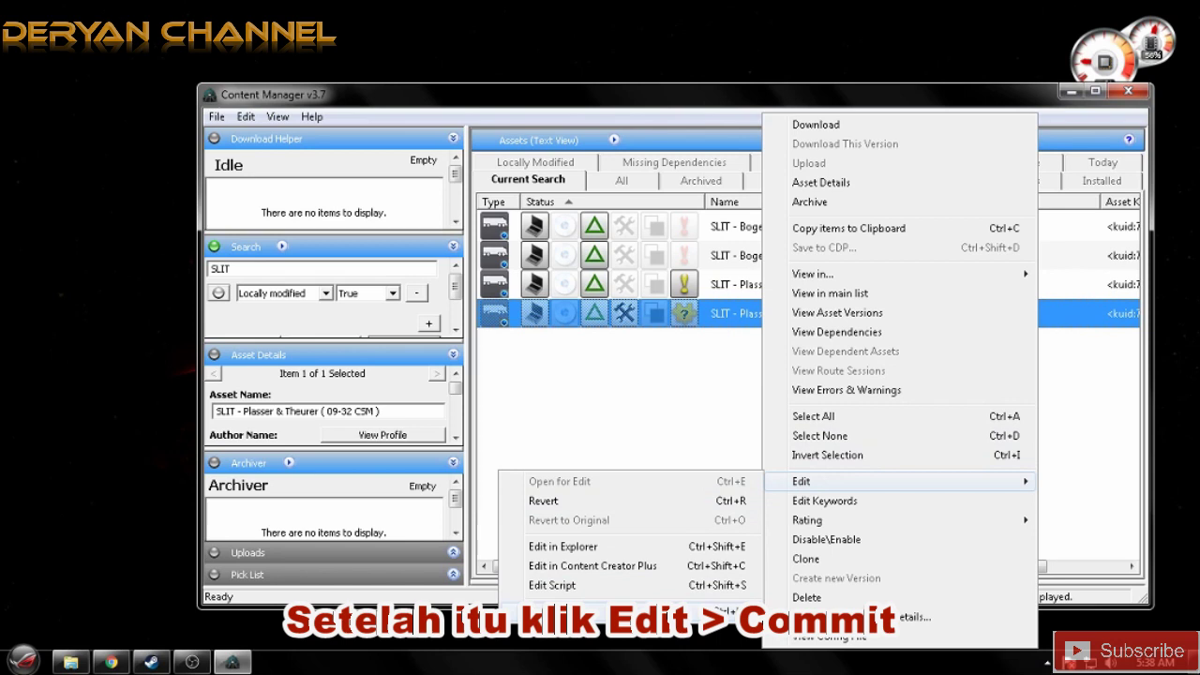
{"action": "left_click", "coordinate": [562, 605]}
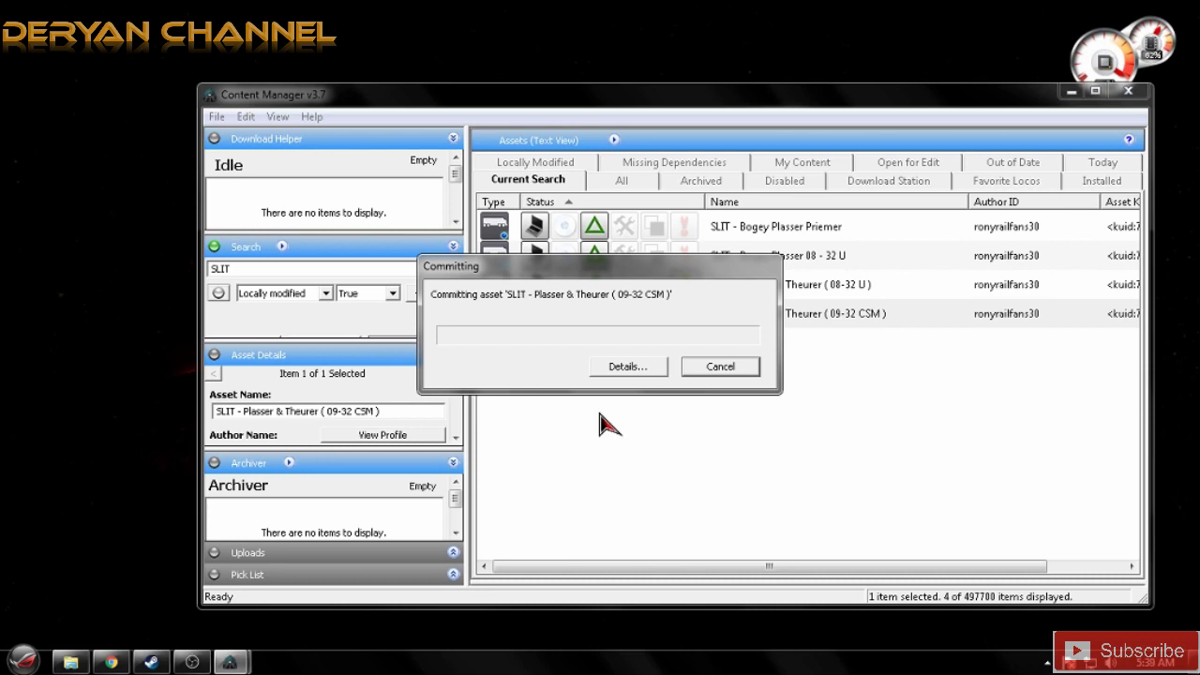
{"action": "left_click", "coordinate": [625, 367]}
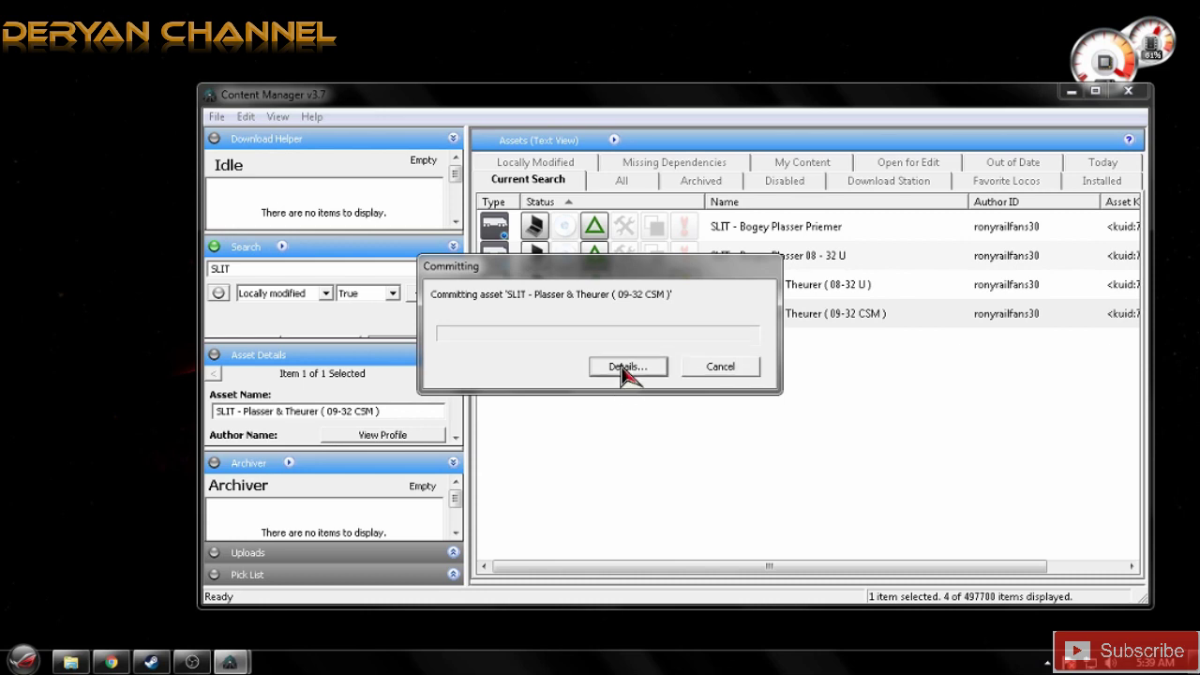